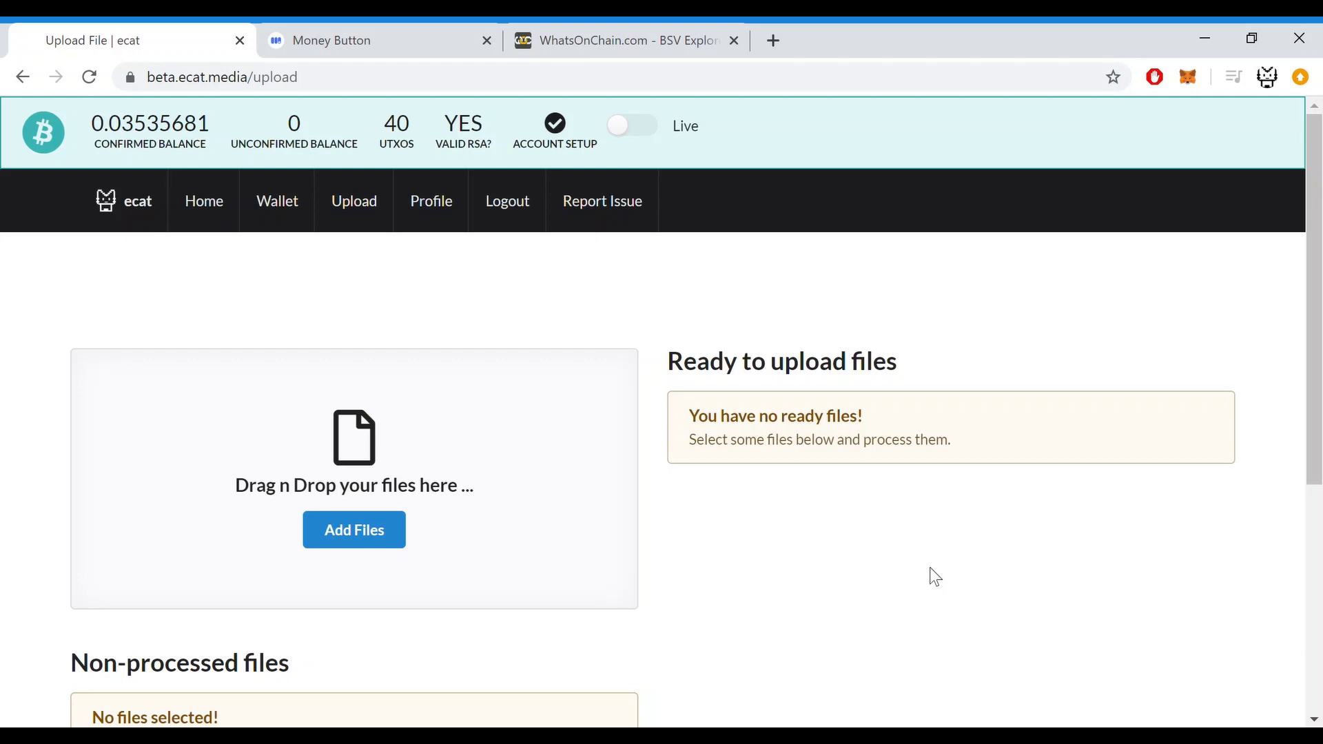
Add the file MMM.mp3 to the upload page and process it with encryption enabled
left_click(384, 556)
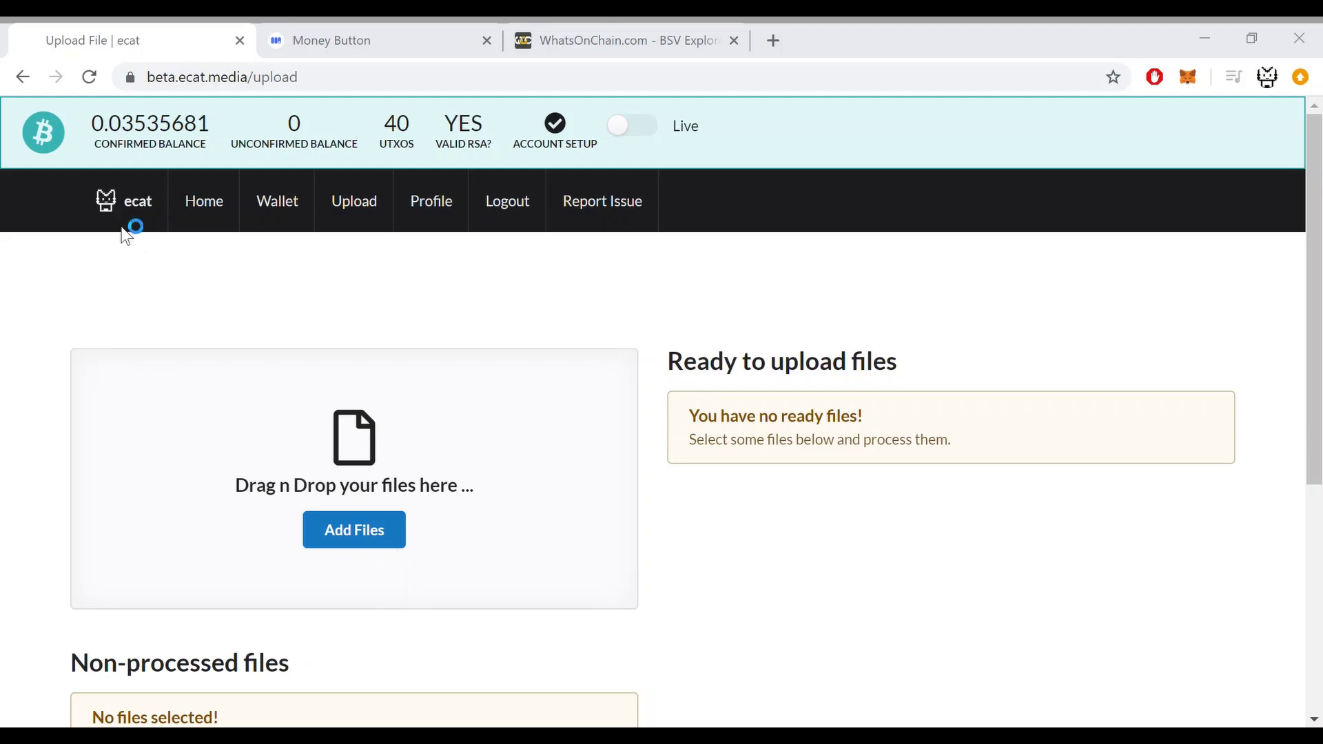
double_click(345, 192)
scroll(532, 546, "down", 2)
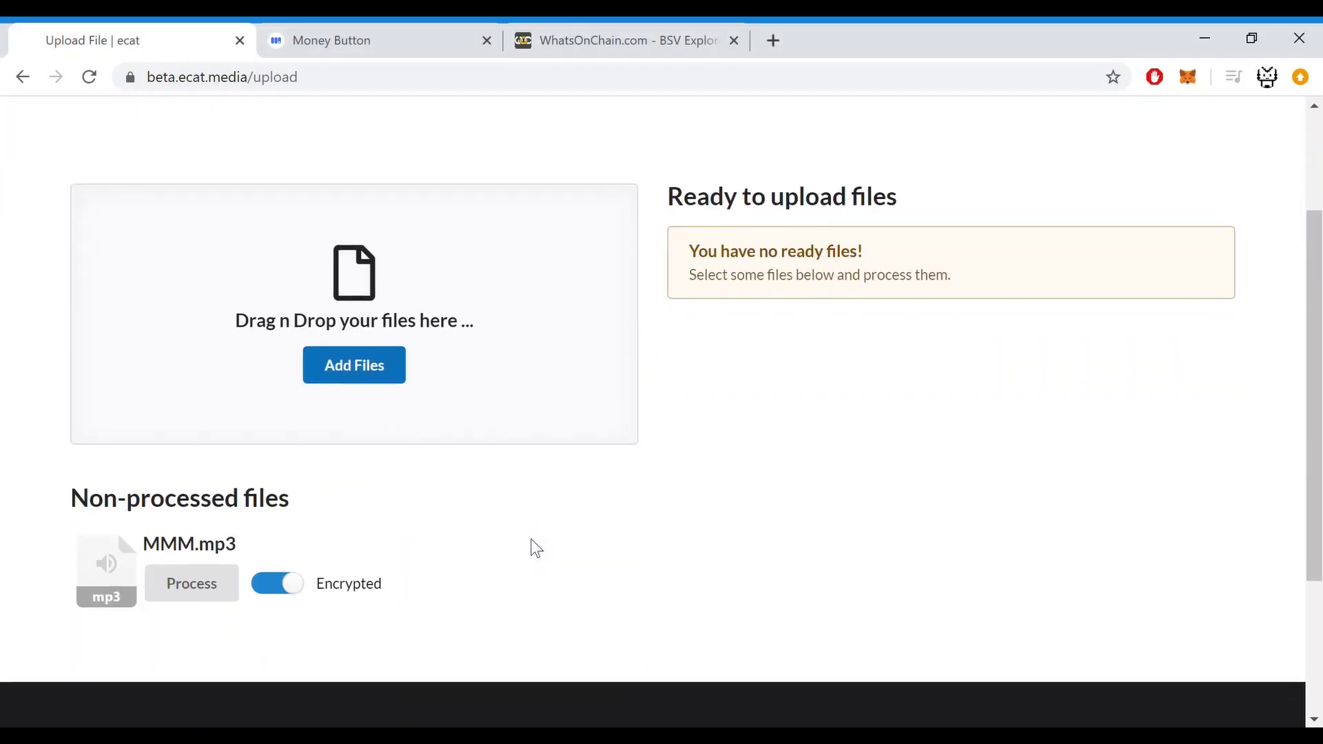
left_click(190, 611)
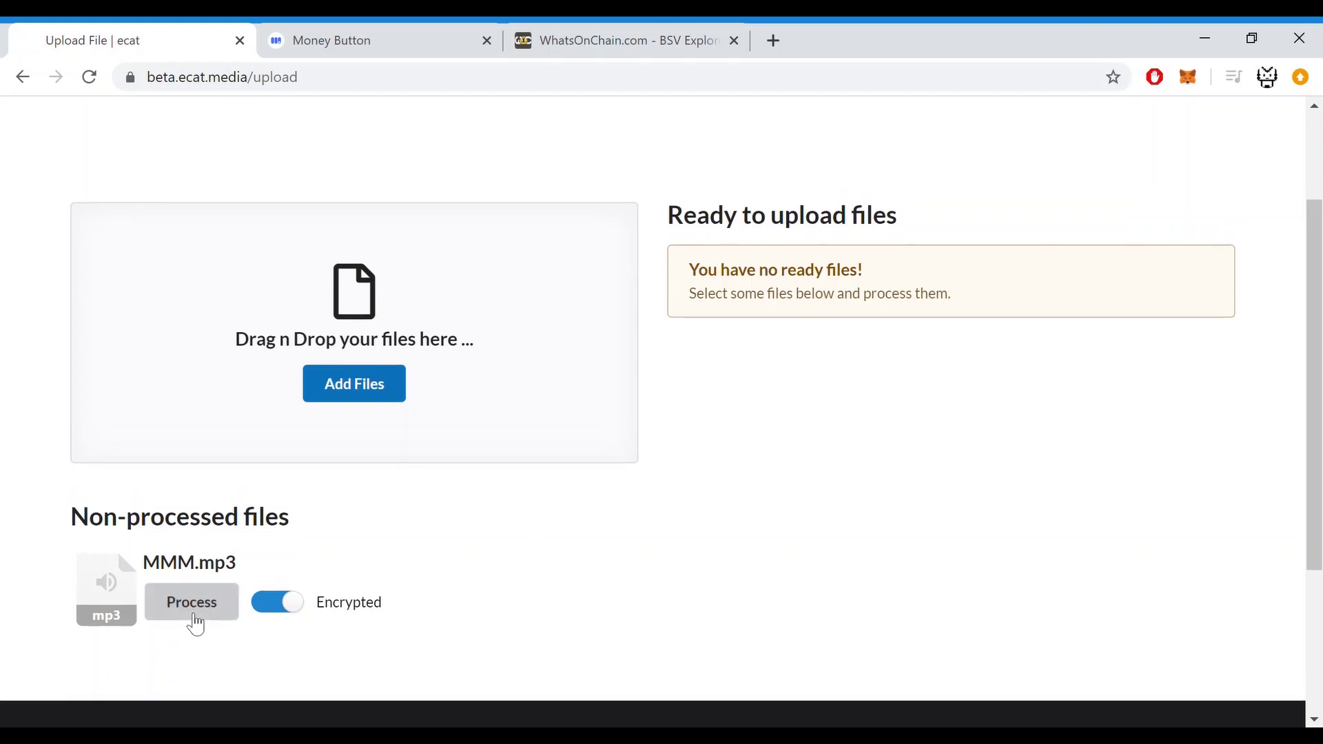
scroll(993, 476, "up", 1)
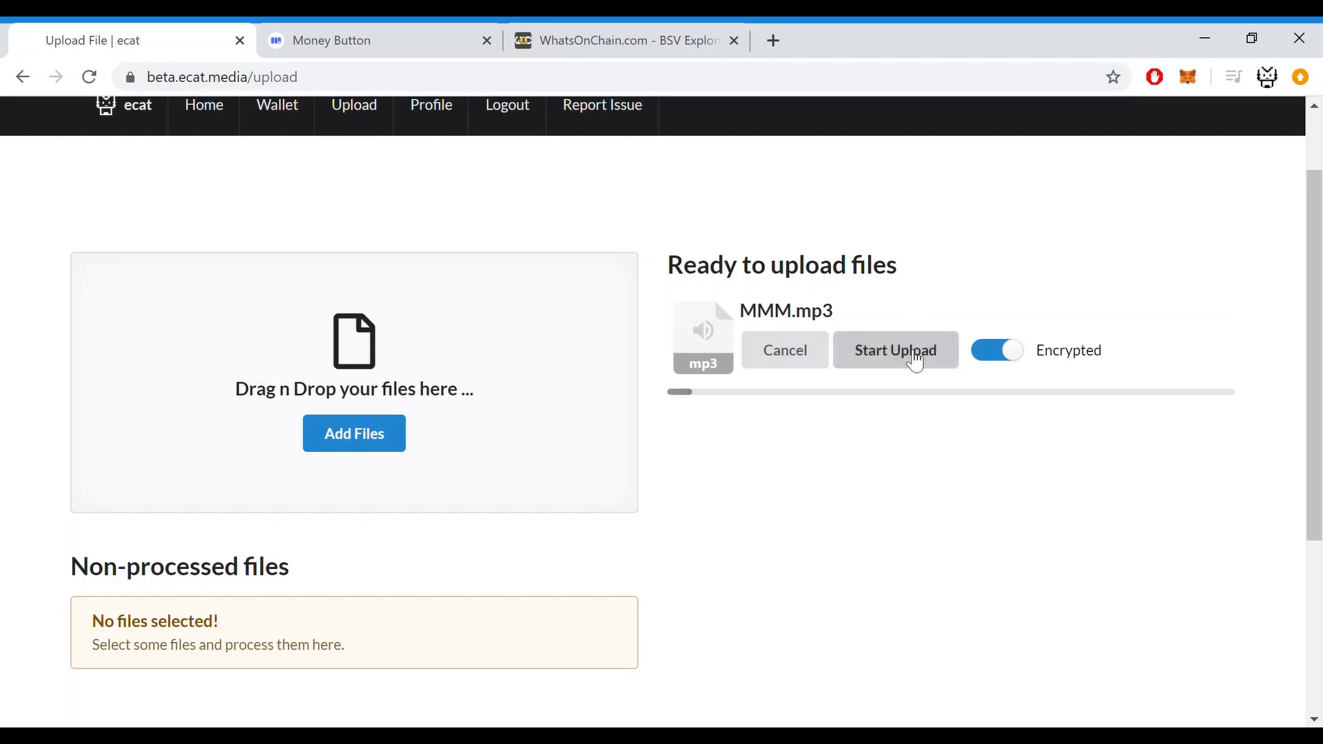
Start the upload of the processed MMM.mp3 file
left_click(915, 360)
scroll(855, 506, "up", 1)
scroll(855, 505, "up", 1)
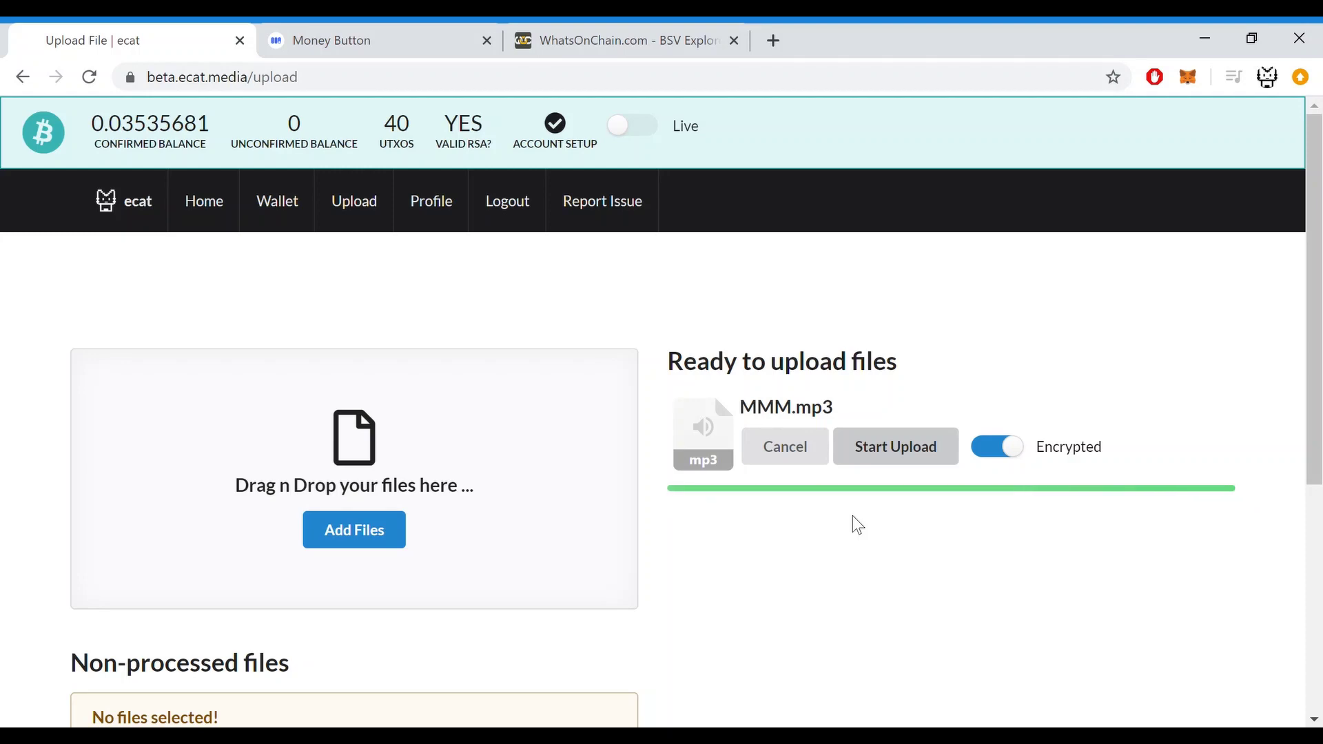
Switch on live wallet updates and check the unconfirmed balance
left_click(646, 137)
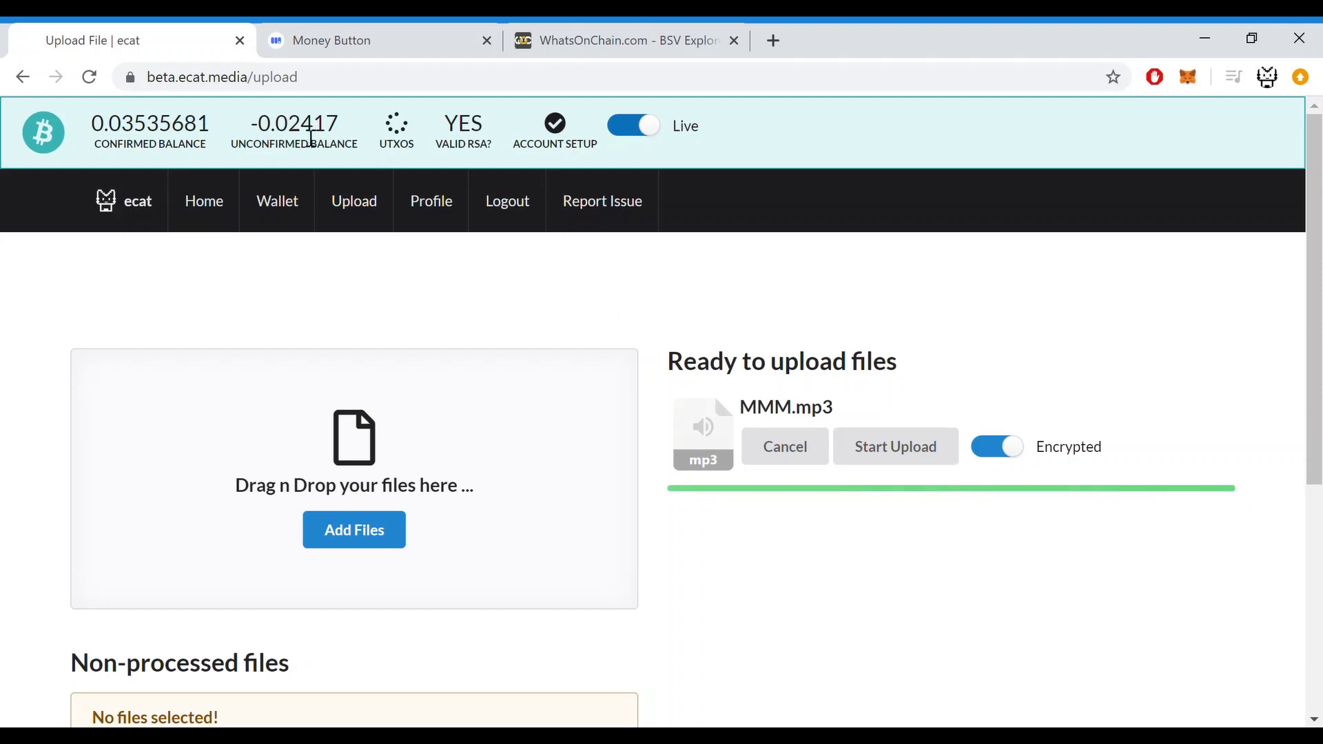
double_click(310, 131)
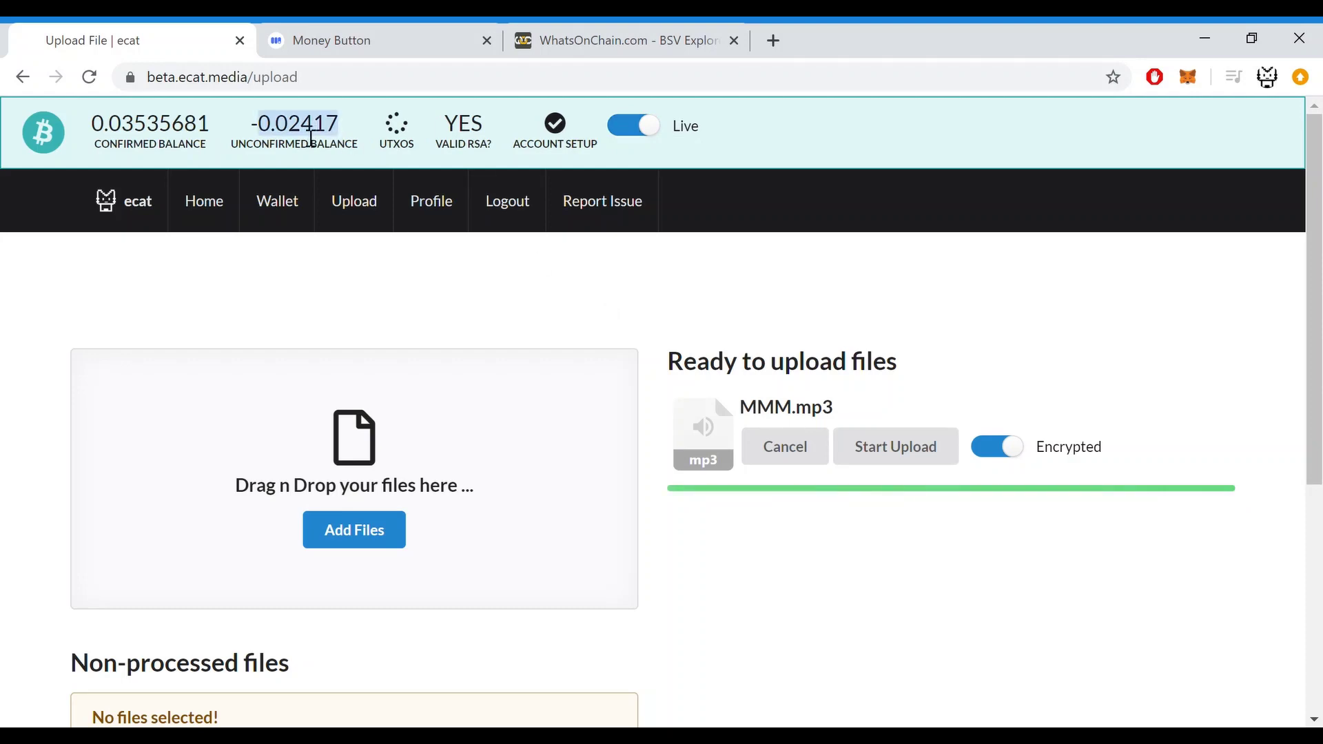
left_click(311, 138)
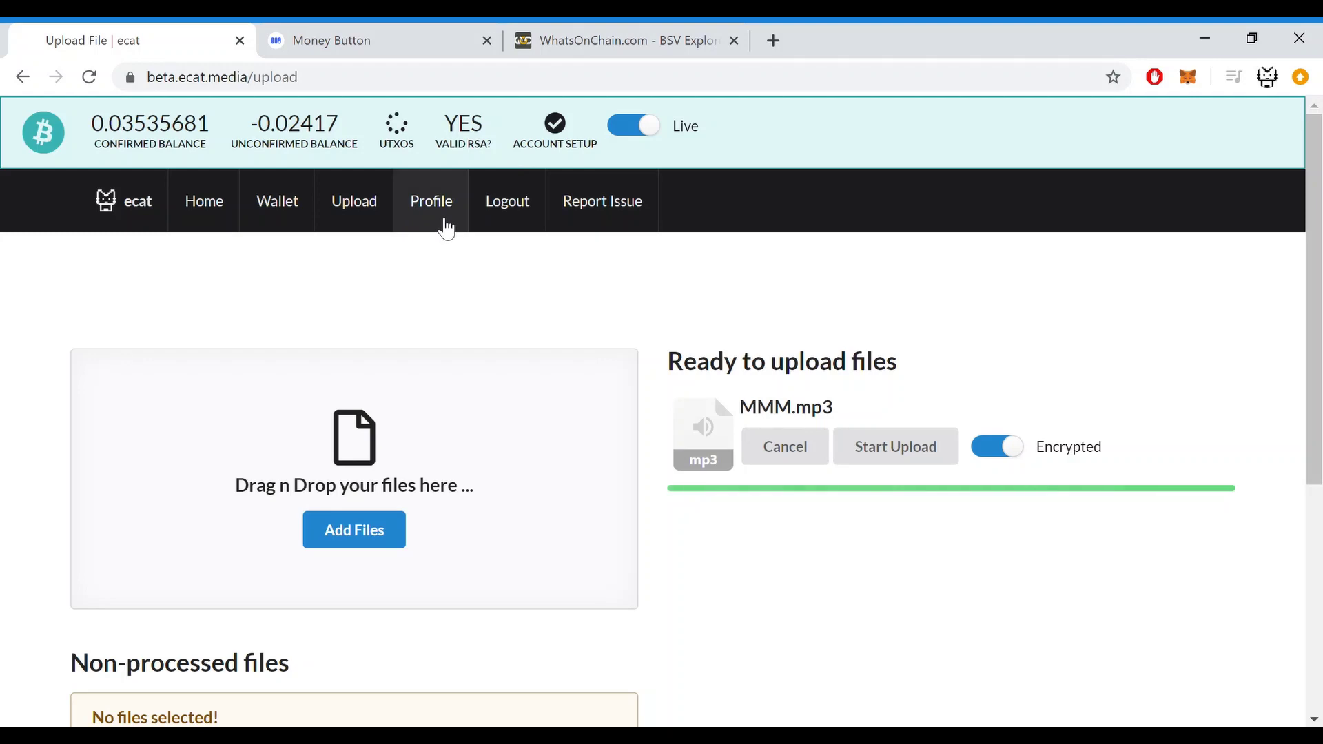
View the MMM.mp3 details and its token management page from the profile, and return to the profile's file list
left_click(446, 228)
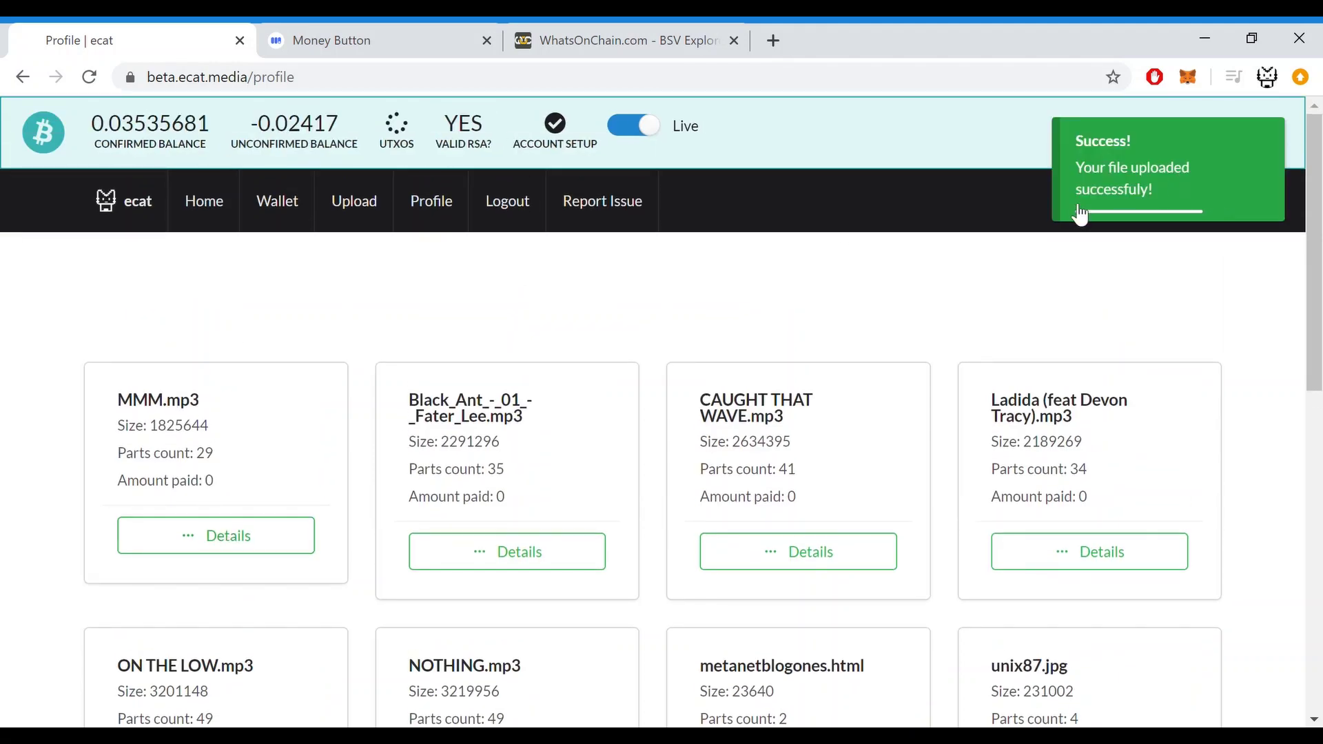
left_click(257, 548)
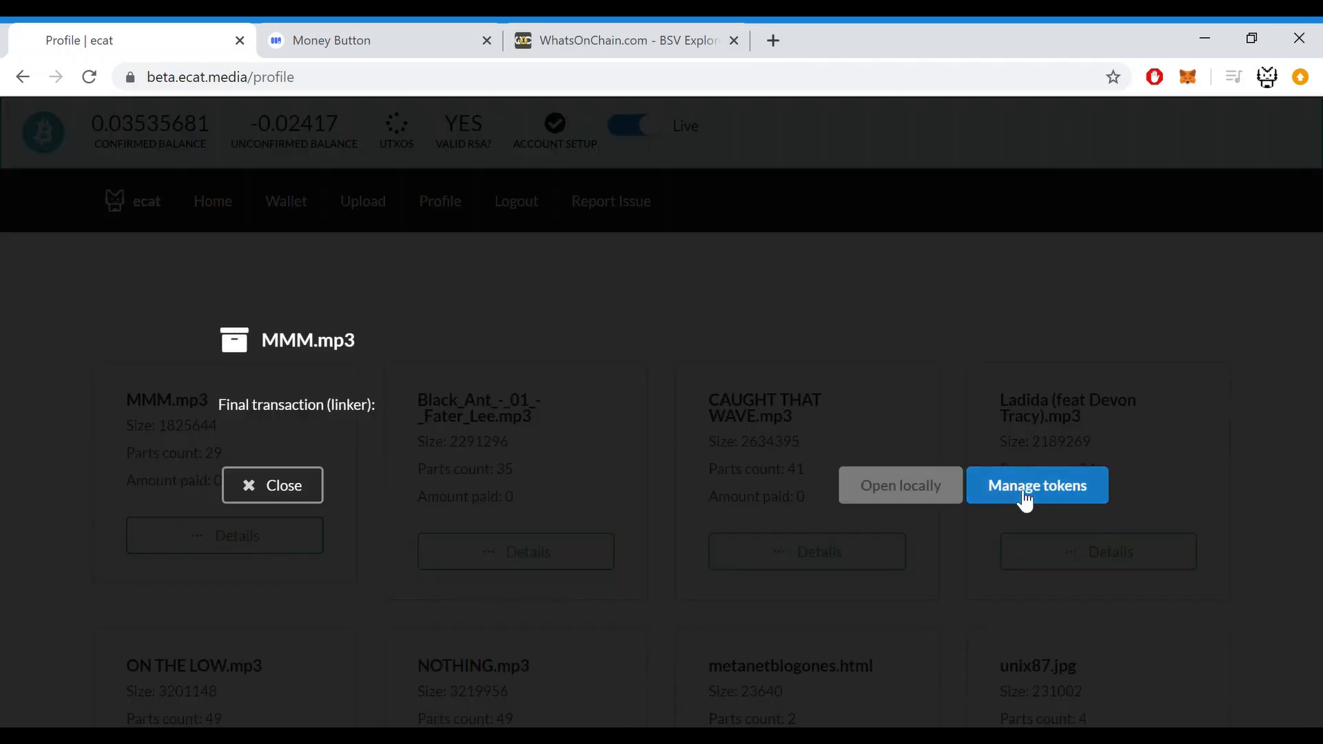
left_click(1025, 495)
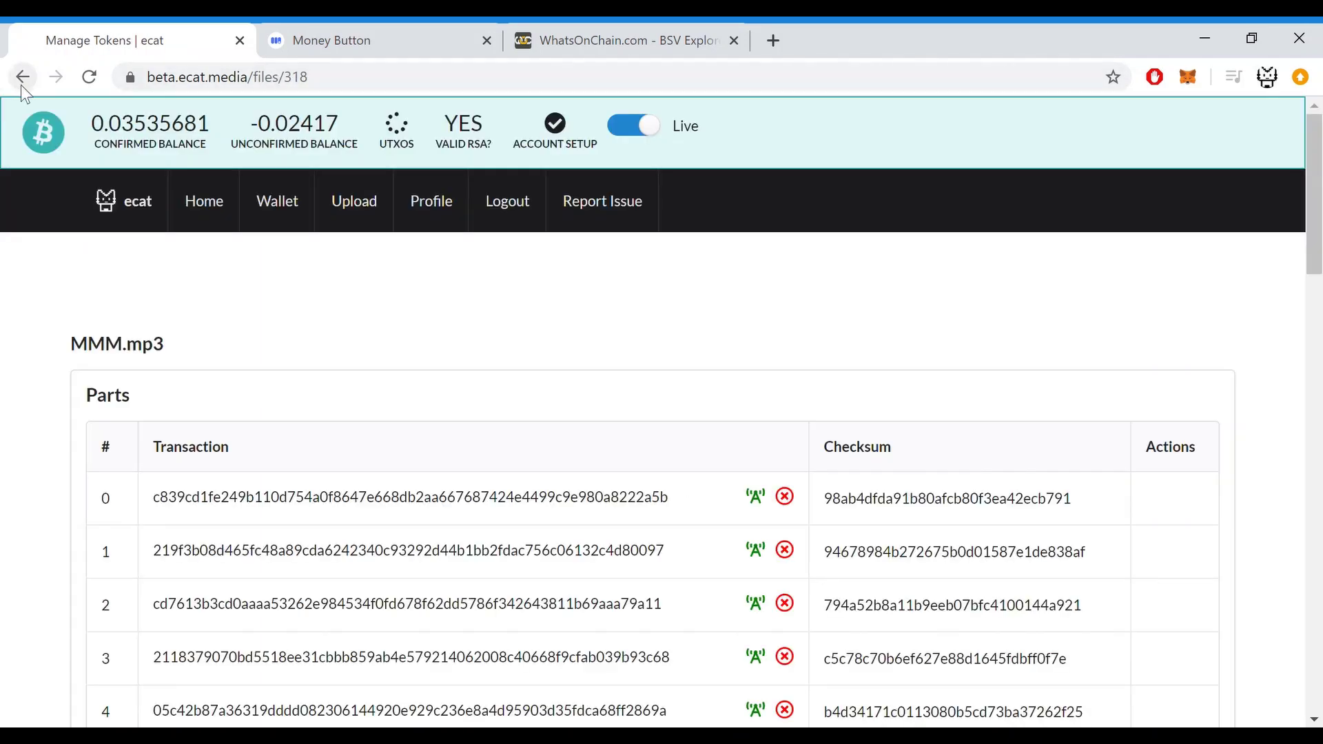
left_click(23, 77)
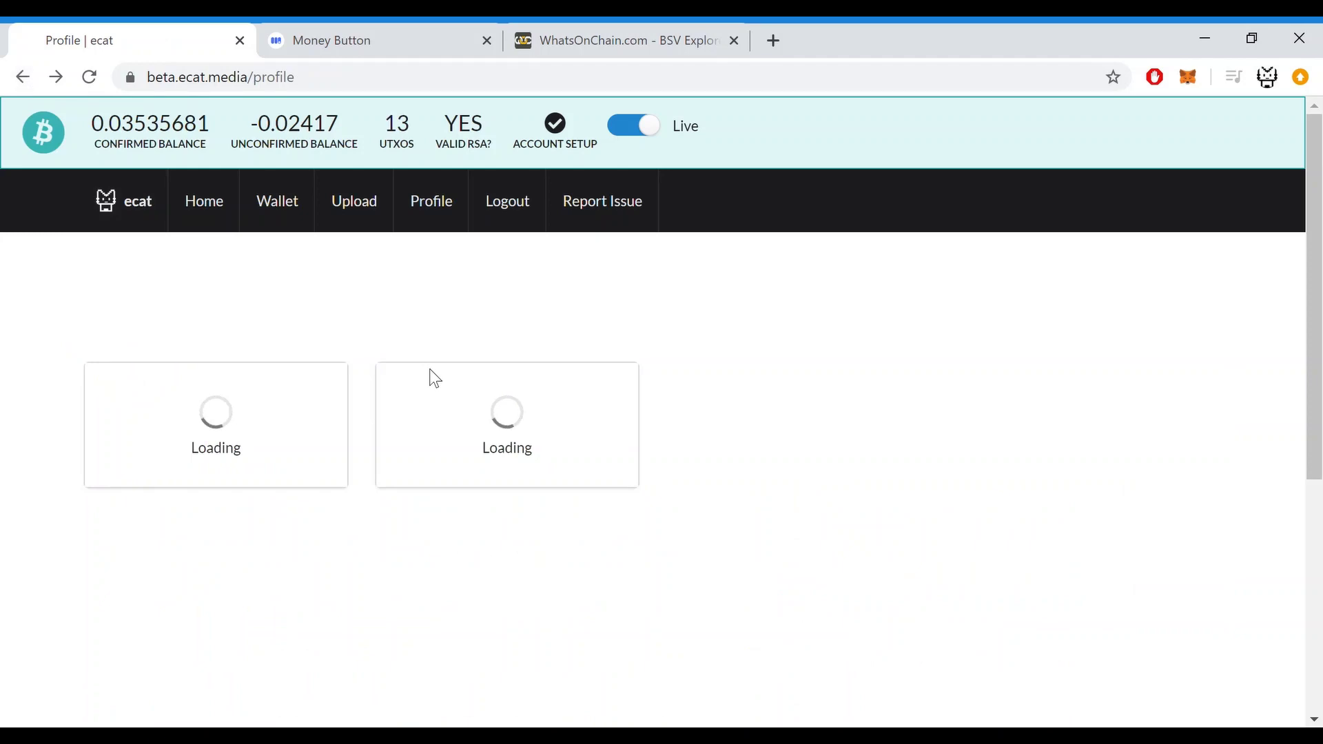
Reopen the MMM.mp3 details to check its final transaction and go to its token management page
scroll(250, 486, "up", 3)
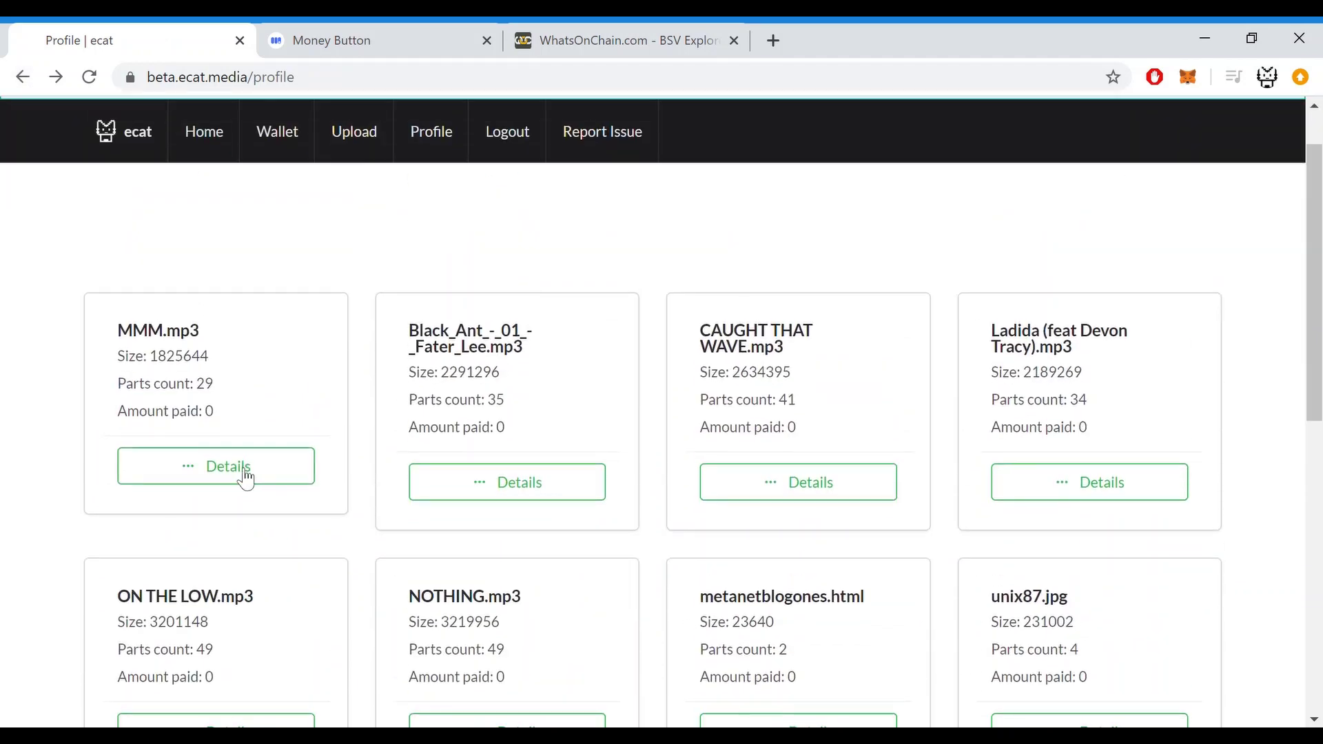
left_click(246, 475)
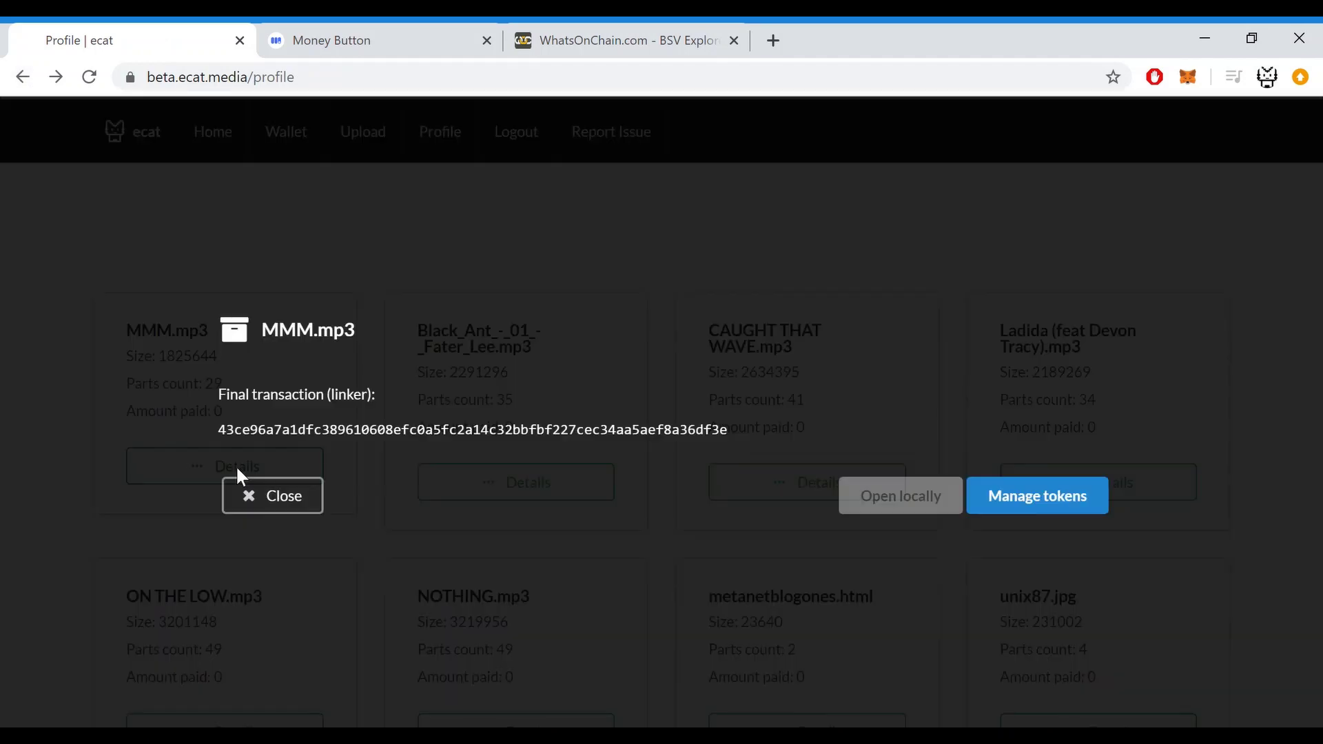
double_click(297, 441)
left_click(473, 489)
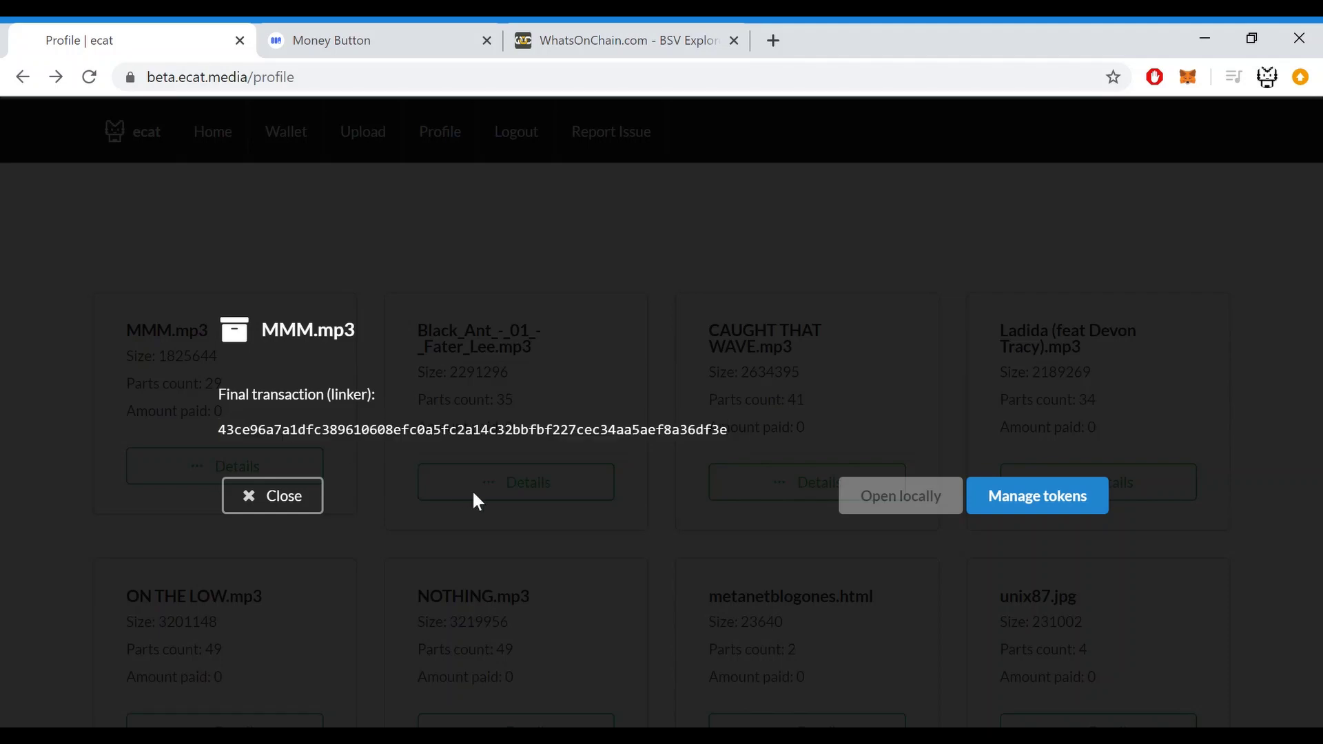
left_click(1037, 496)
Generate an access token for MMM.mp3 without choosing a type or usage limit
scroll(611, 453, "down", 15)
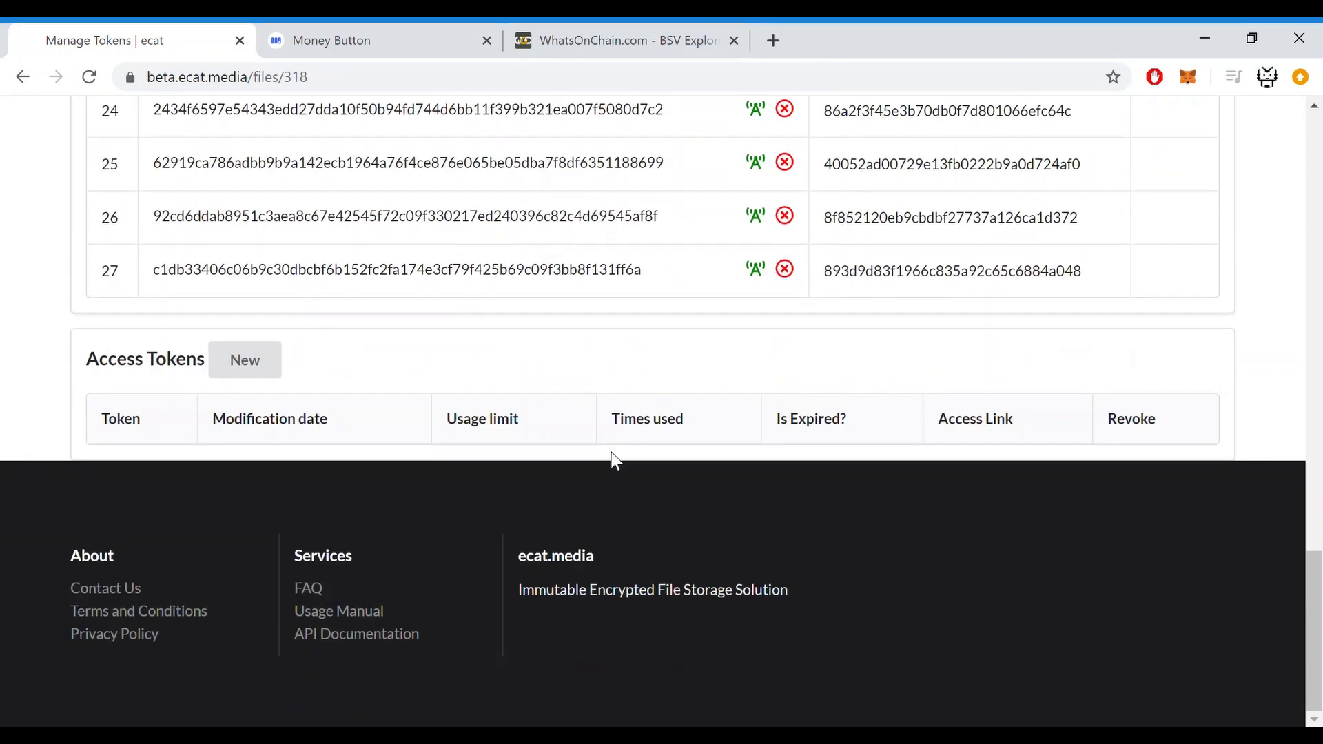
left_click(248, 358)
left_click(994, 486)
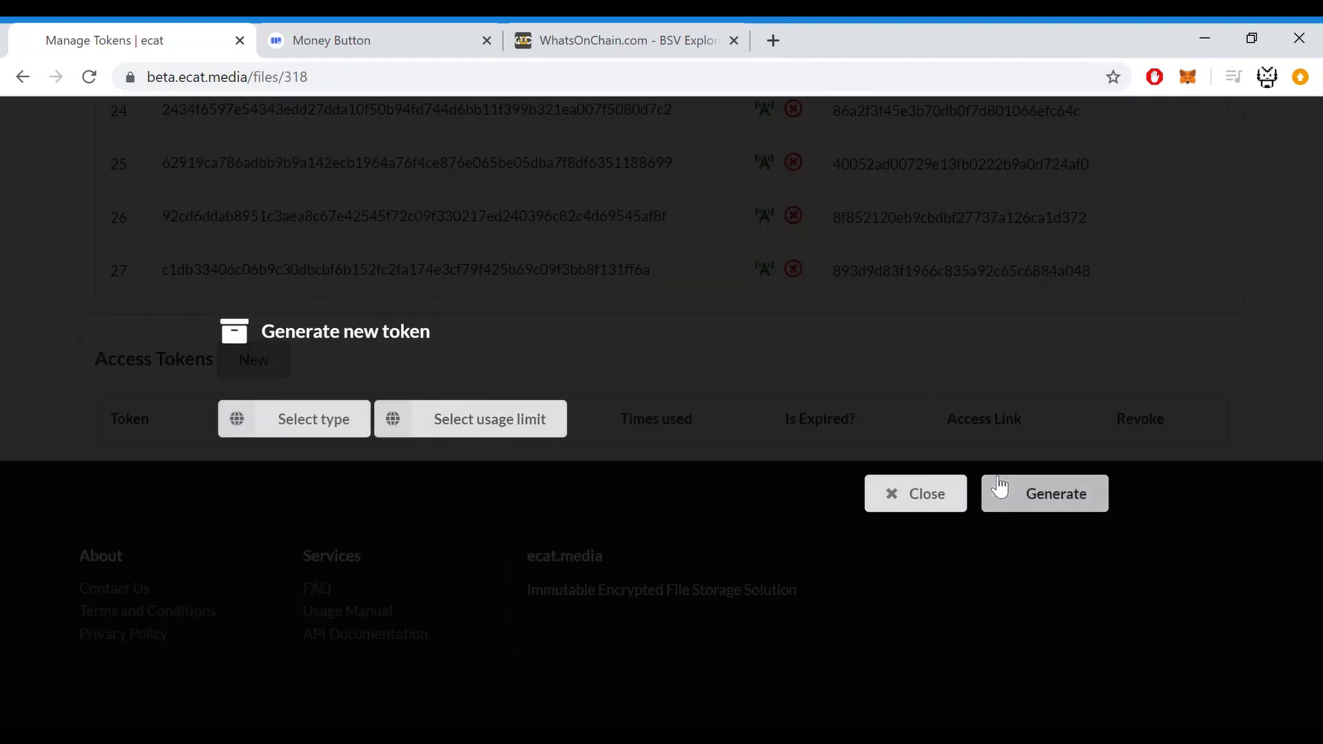
Generate another access token for MMM.mp3 with type Normal and a usage limit of 100
scroll(349, 438, "down", 10)
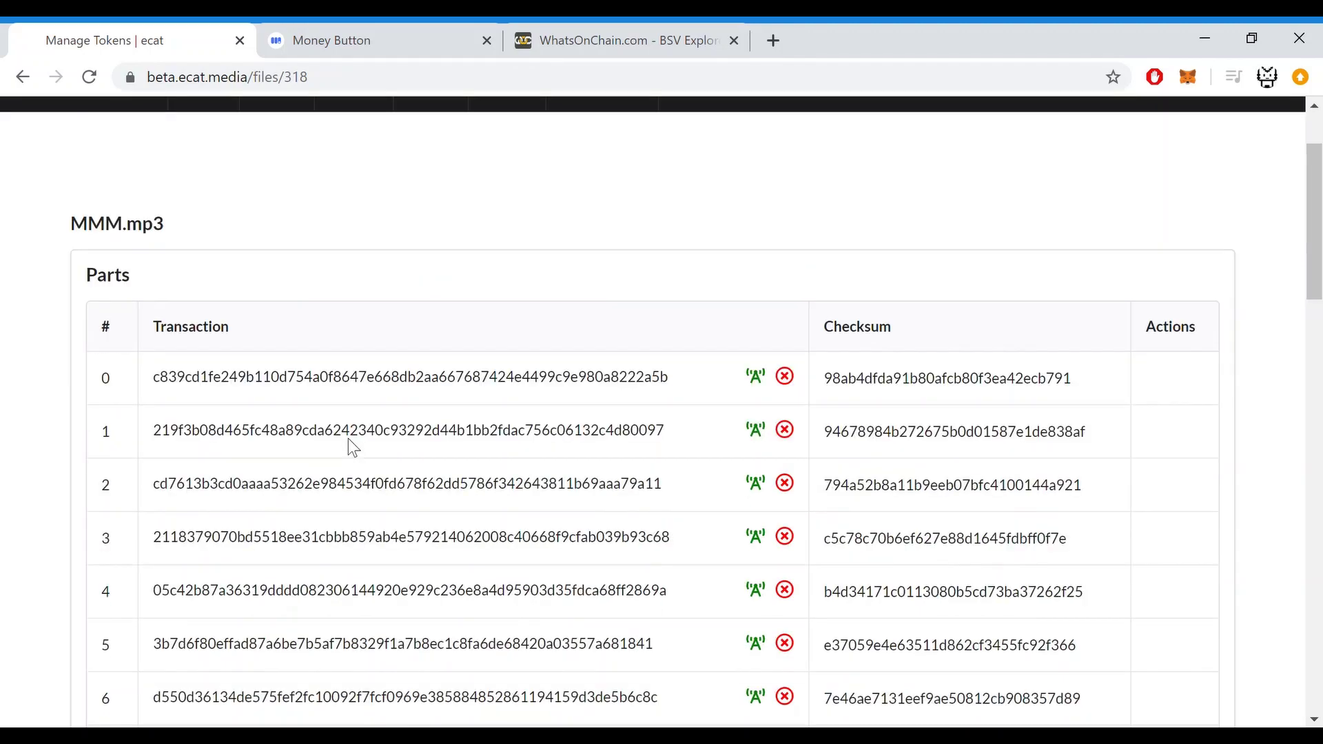
scroll(349, 438, "down", 12)
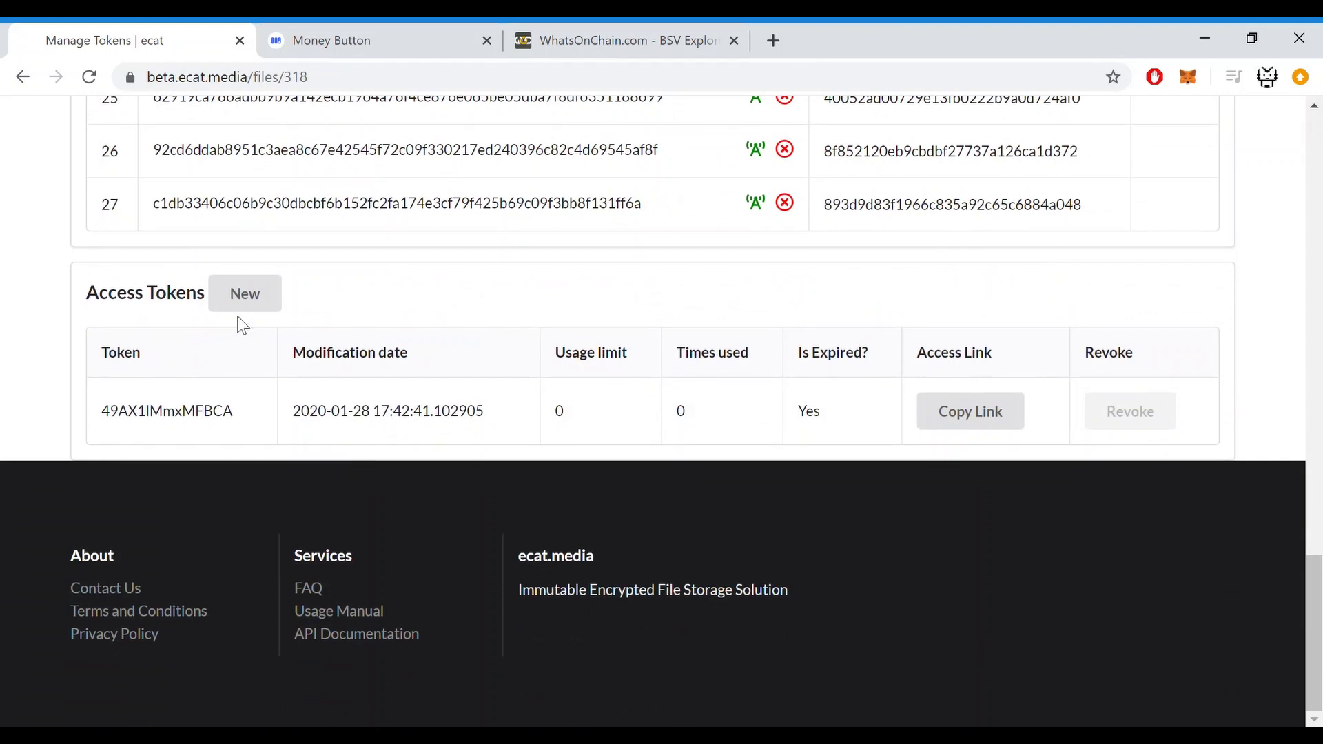
left_click(245, 293)
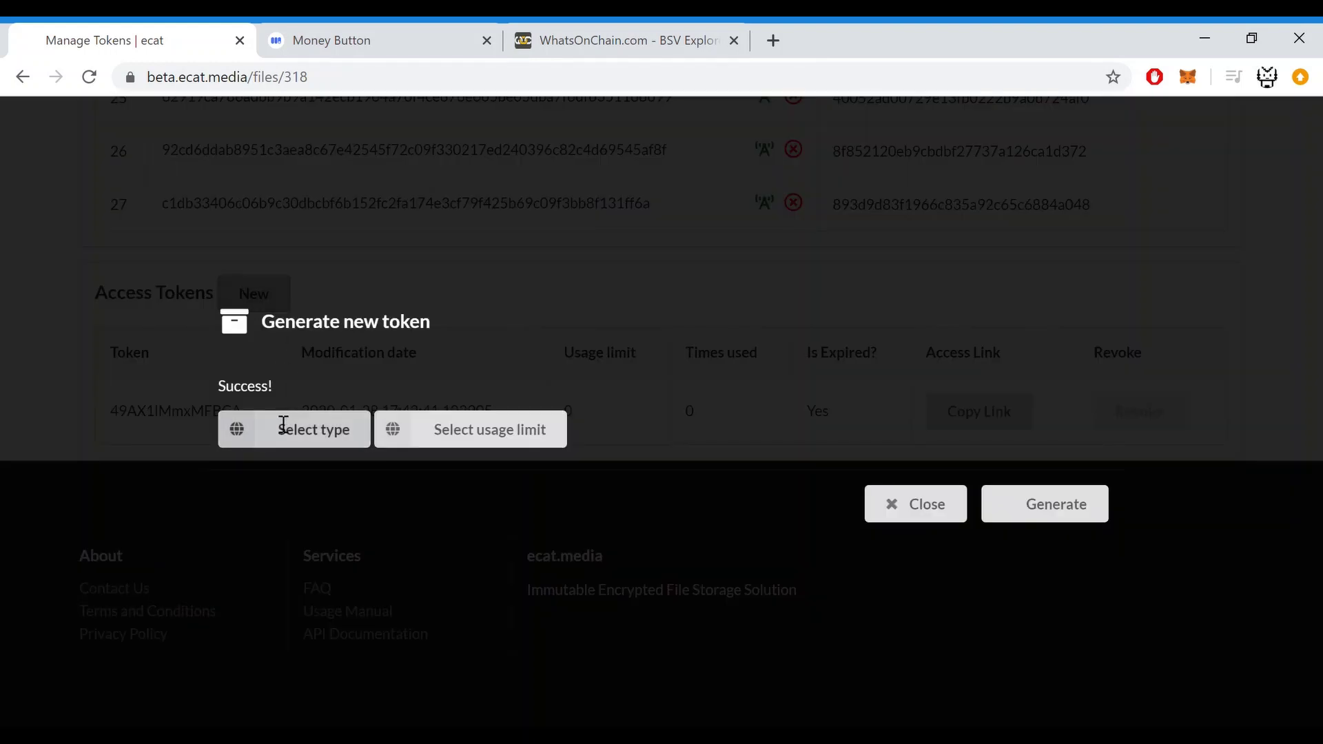
left_click(283, 426)
left_click(280, 476)
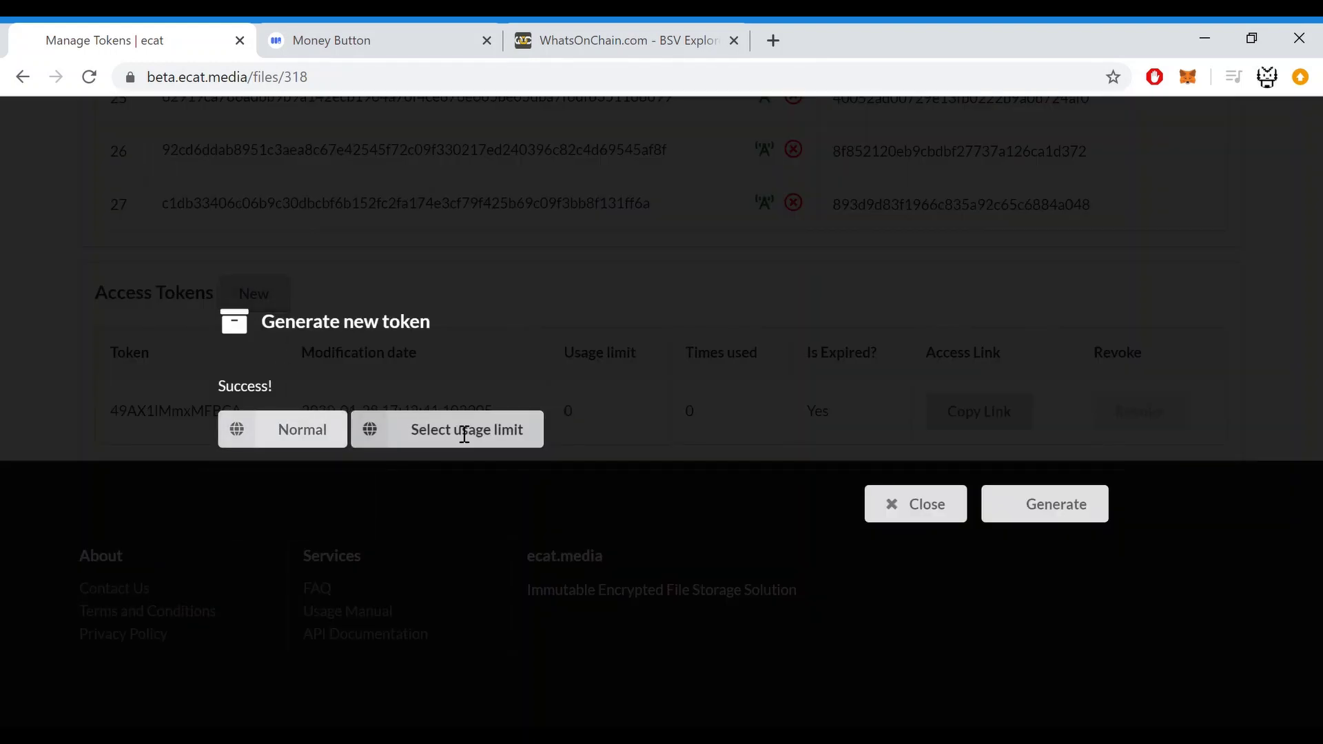
left_click(464, 436)
left_click(445, 638)
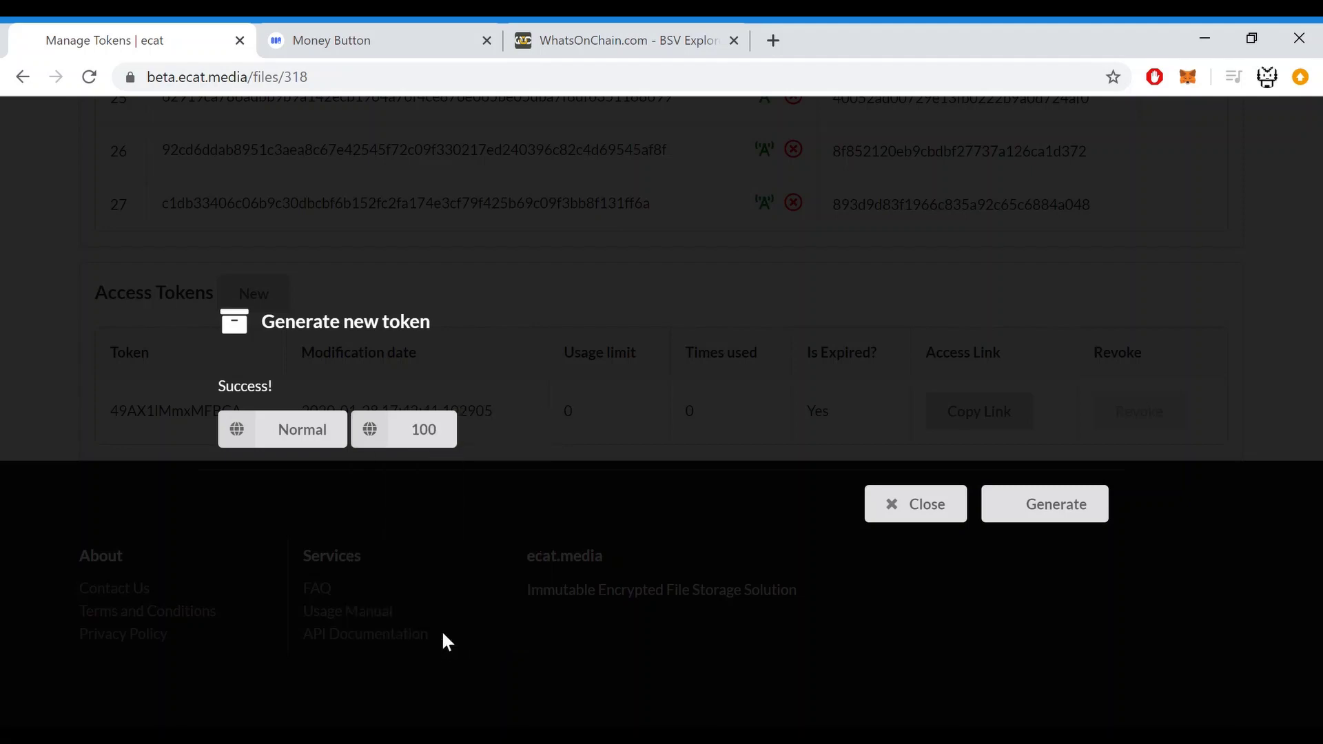
left_click(1036, 499)
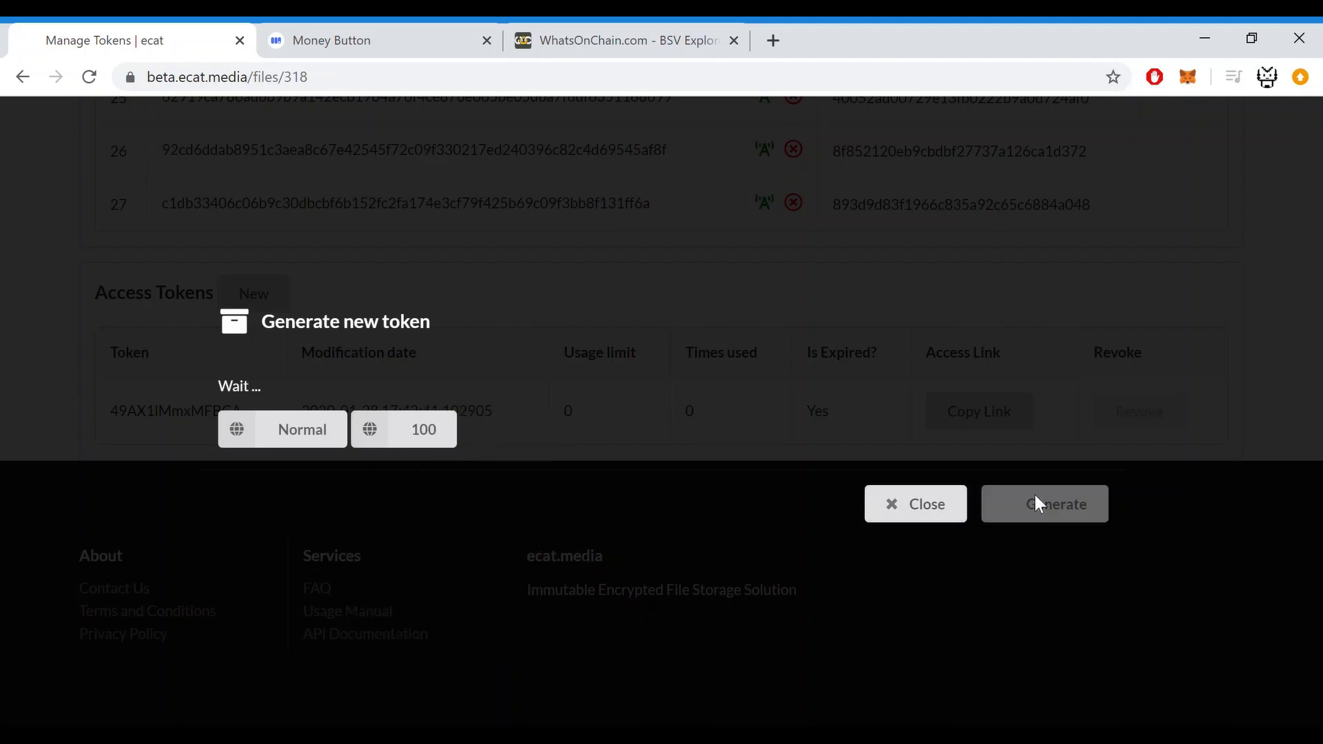
Copy the access link of the token with the 100-use limit and open that link in a new browser tab
scroll(544, 475, "down", 20)
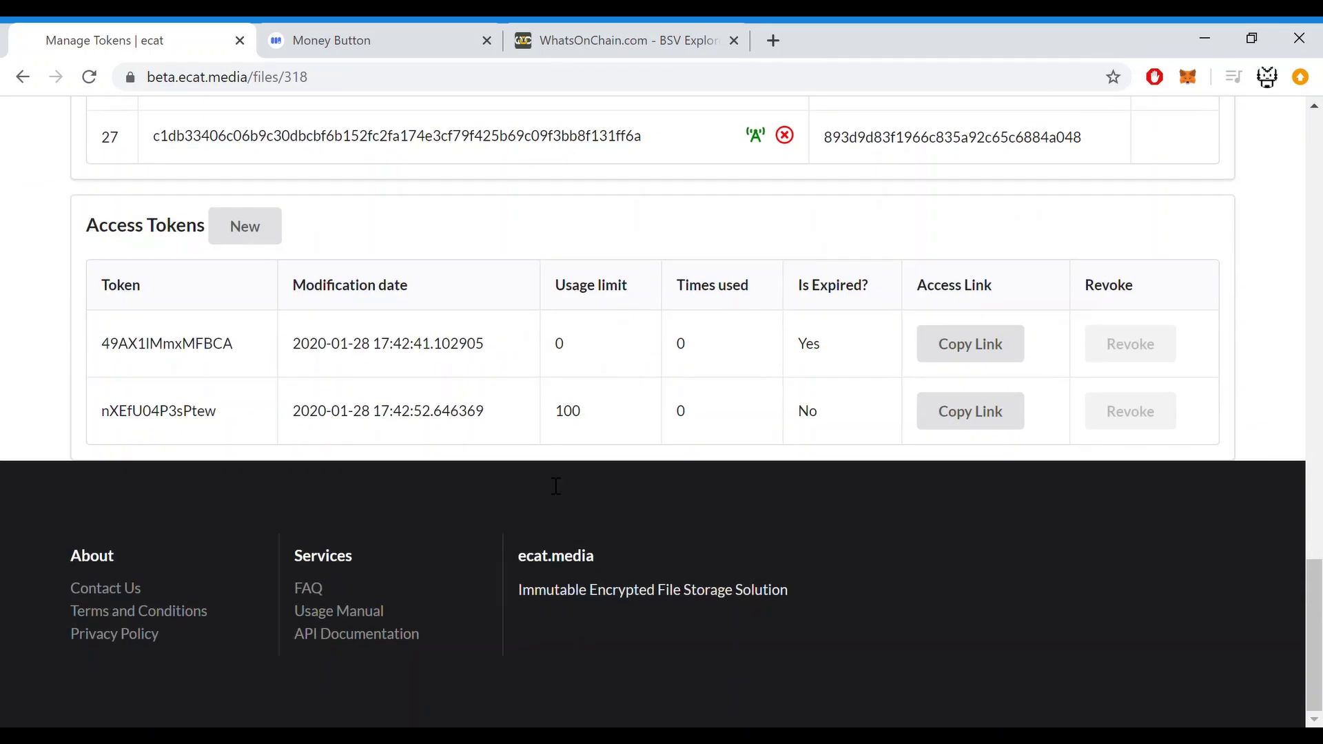
left_click(1000, 430)
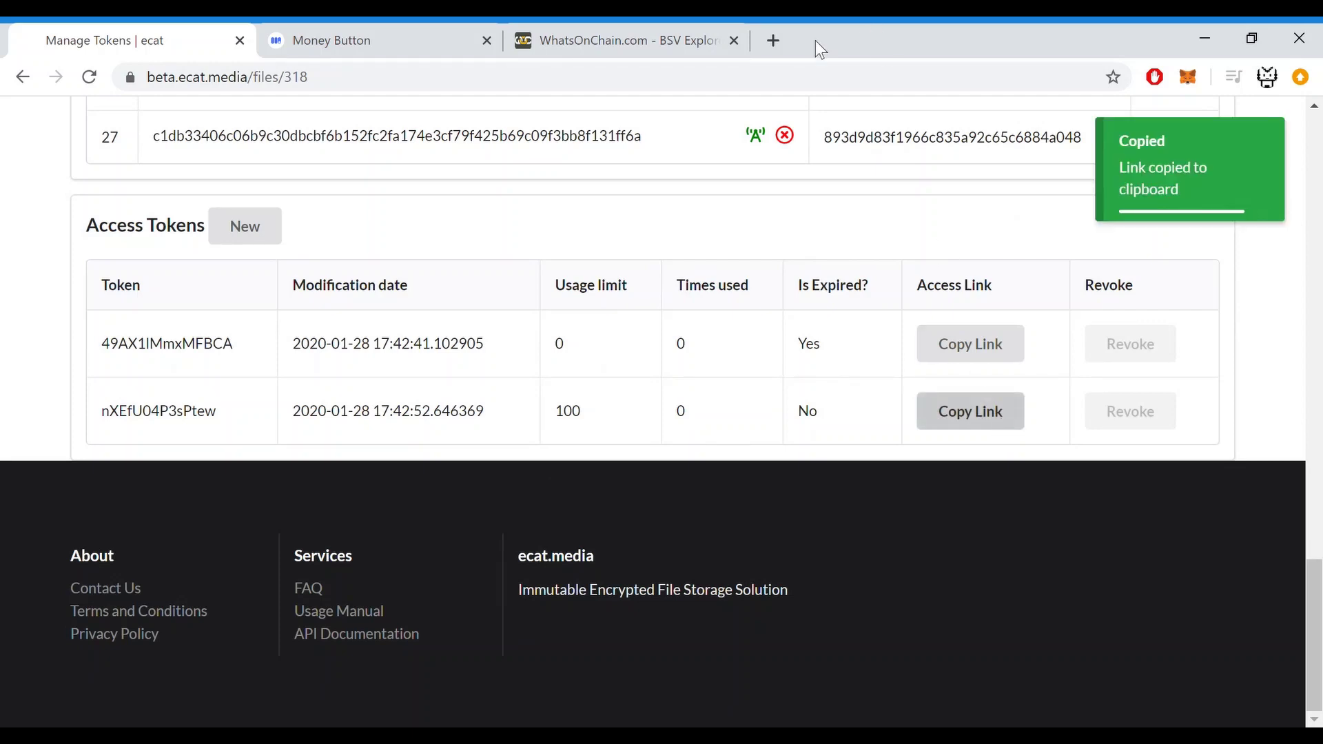
left_click(776, 45)
key("ctrl+v")
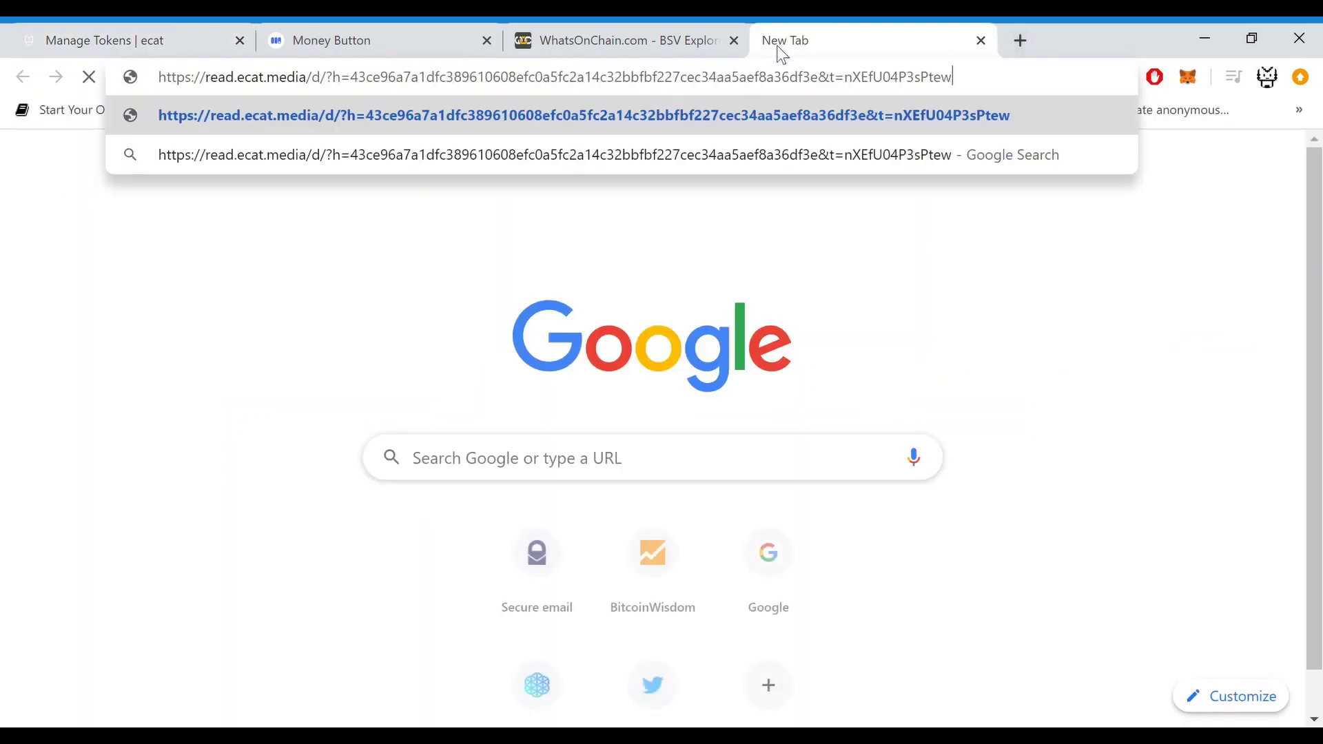
key("Return")
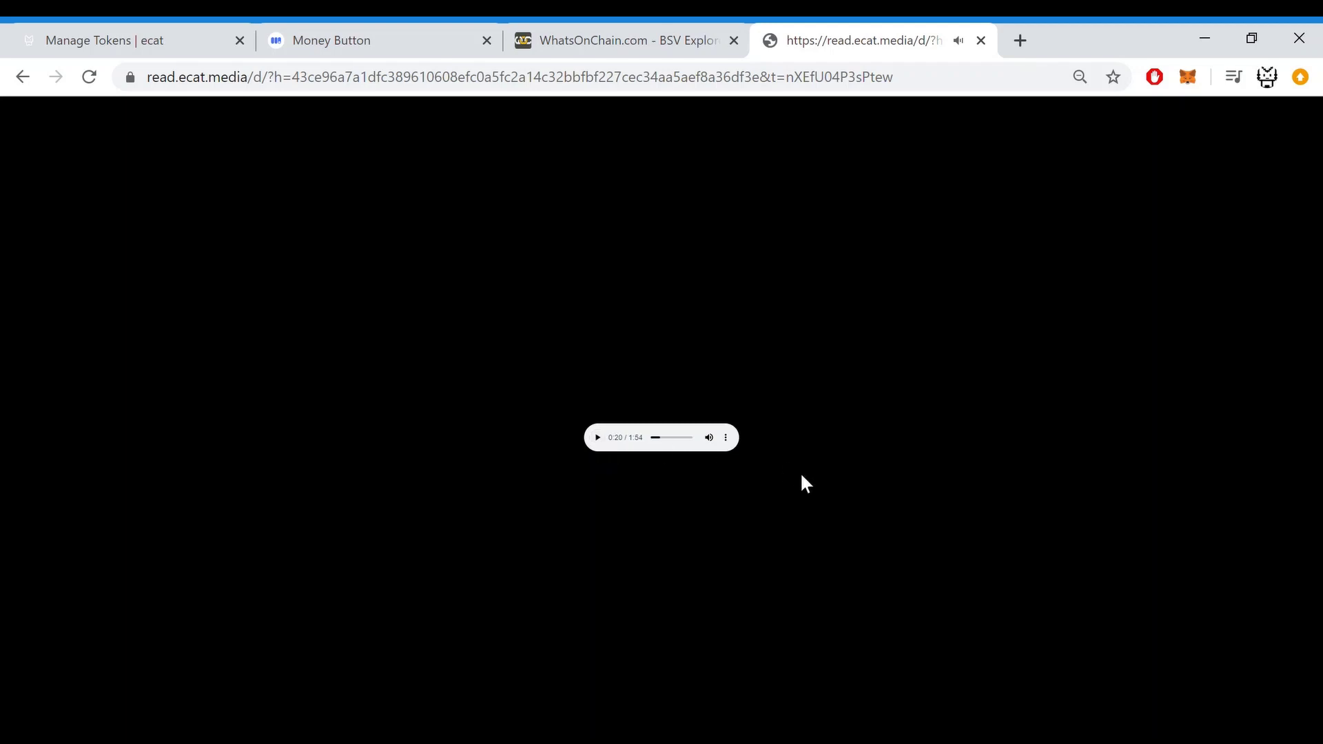
Return to the ecat tab and open its Upload page, briefly revisiting the audio player tab
left_click(56, 25)
scroll(518, 340, "up", 3)
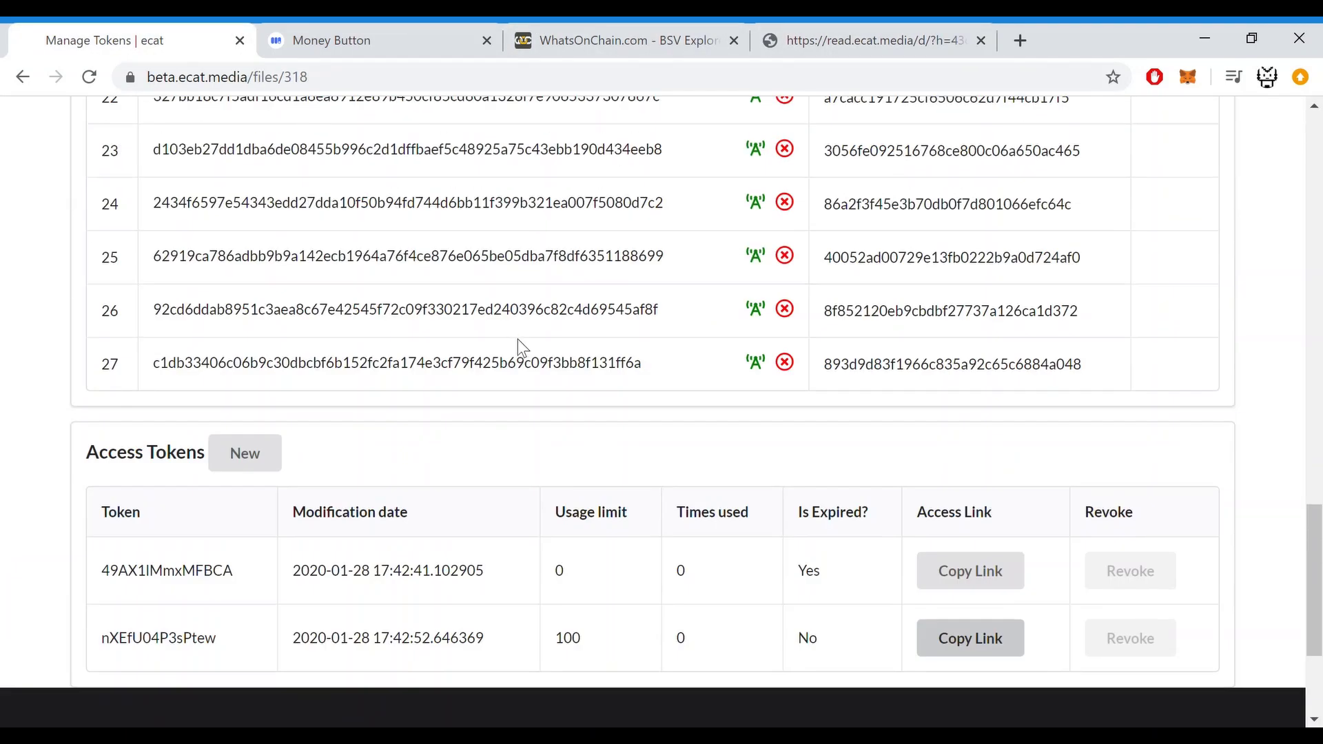
scroll(518, 339, "up", 20)
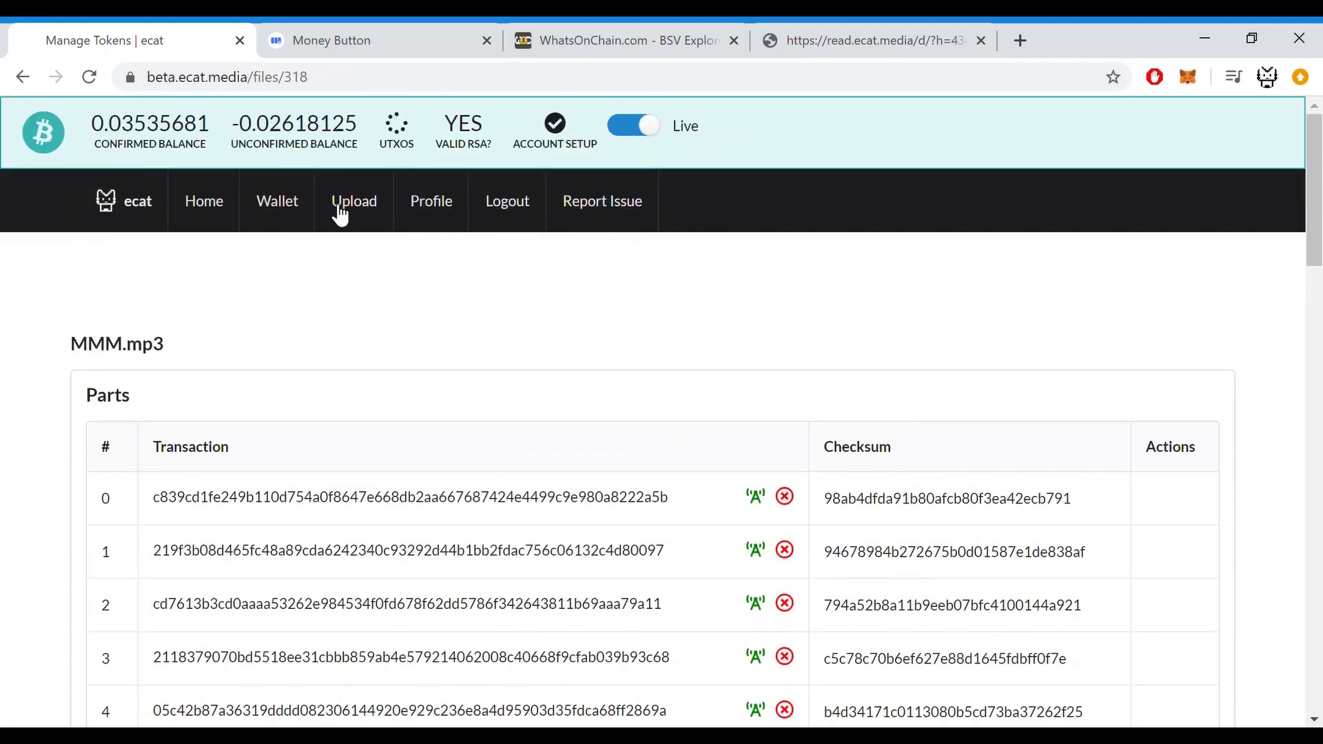
left_click(340, 215)
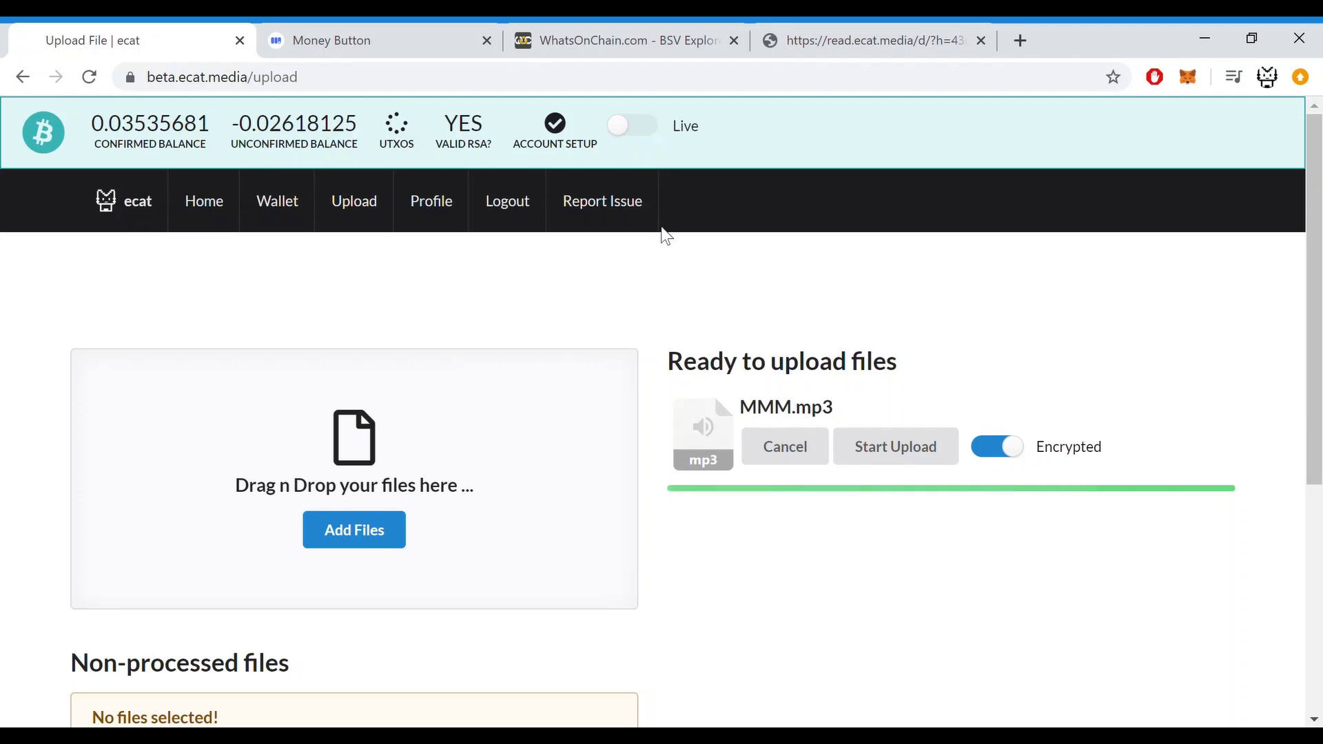
left_click(882, 25)
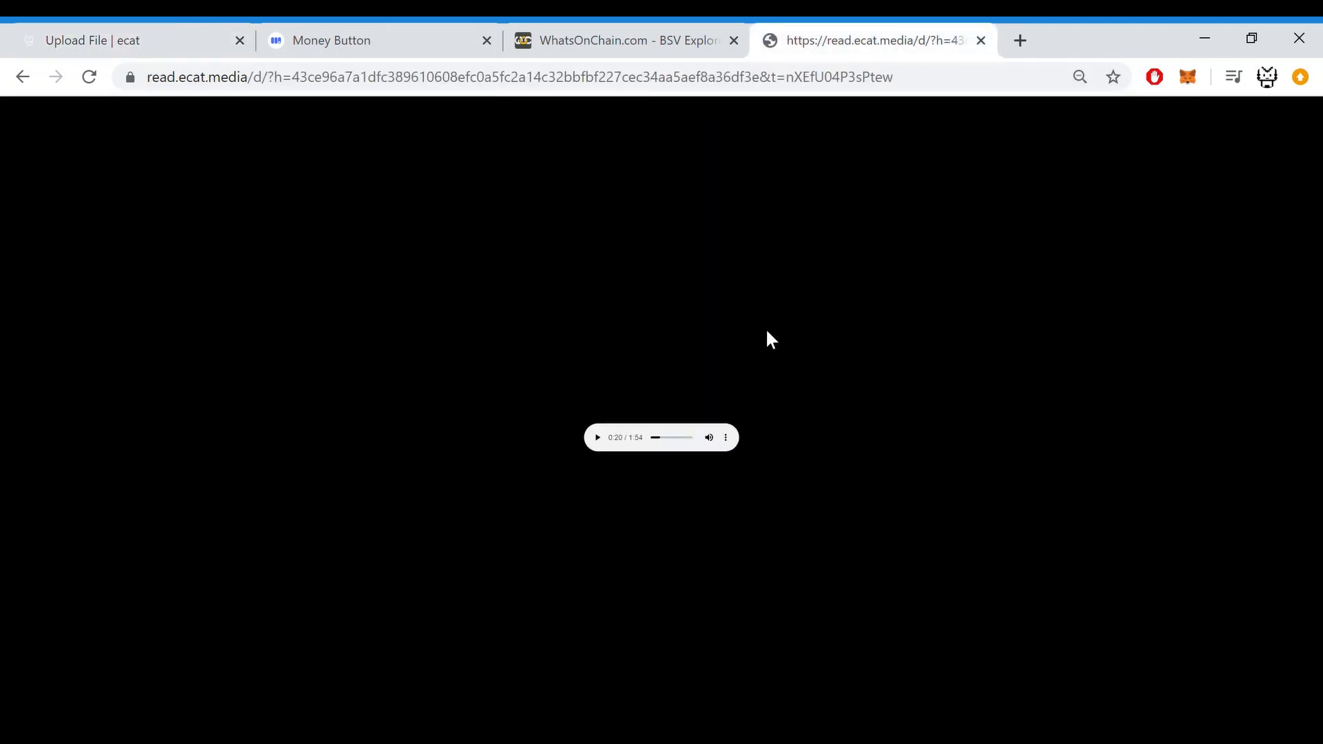
left_click(102, 28)
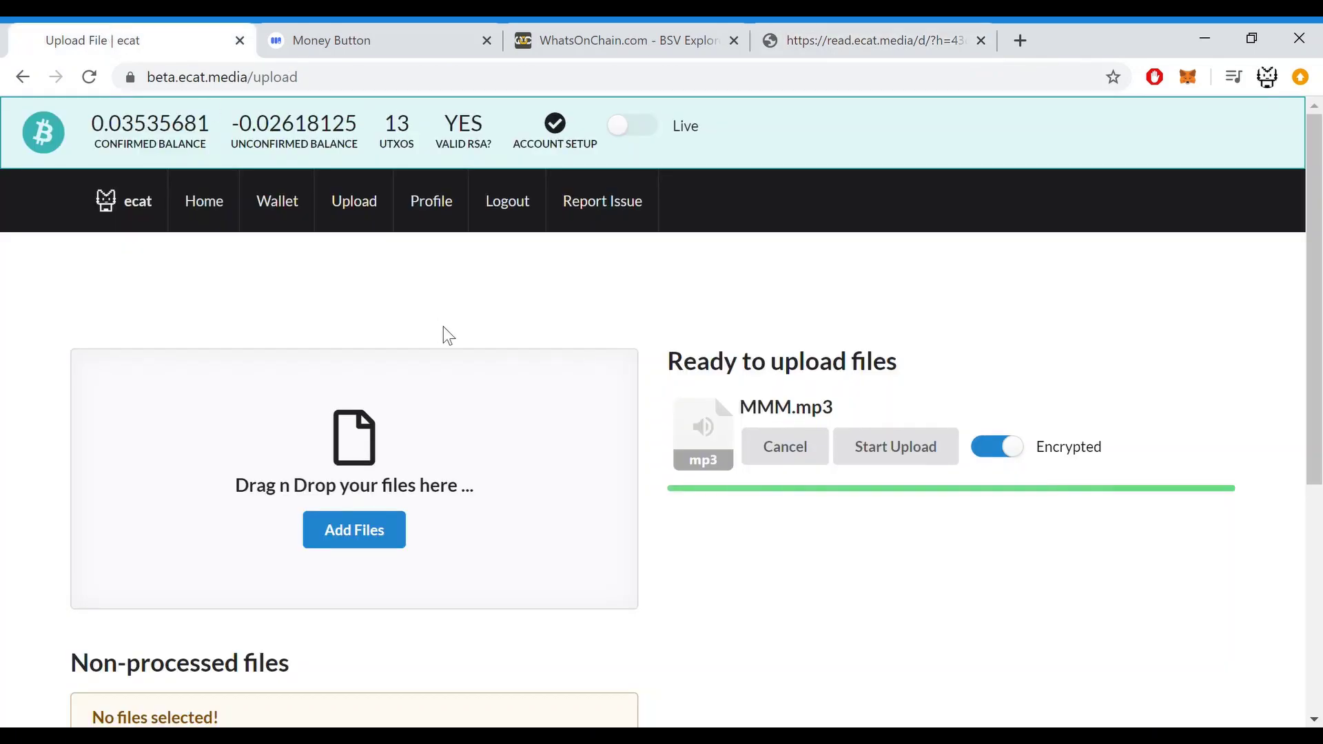